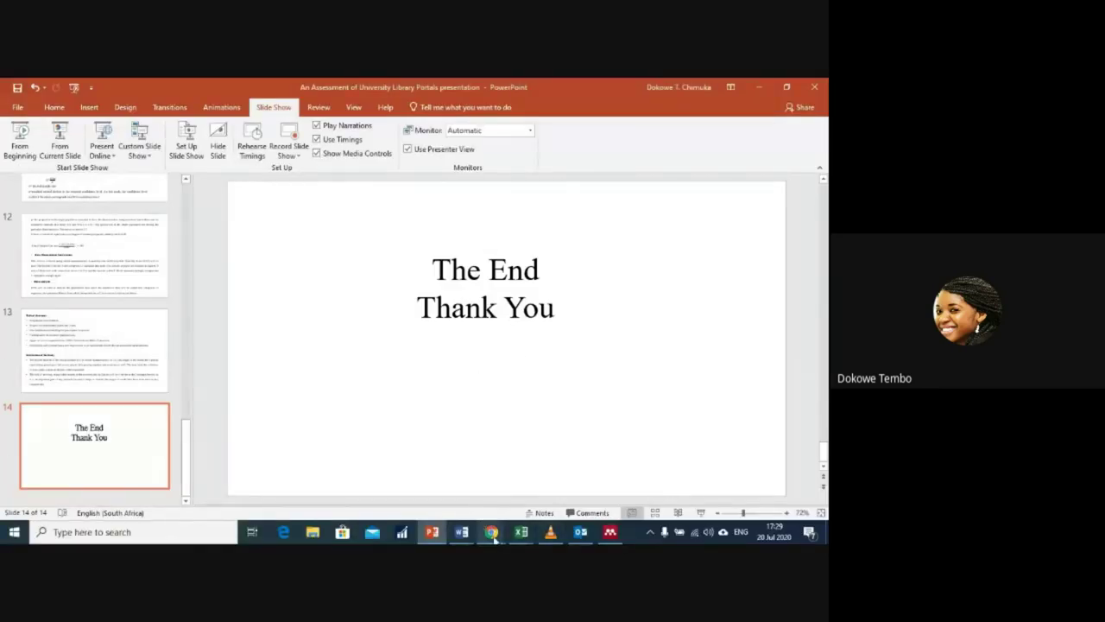
Step: Switch from the finished PowerPoint slideshow to the Google Meet call window via Chrome
click(492, 532)
click(423, 484)
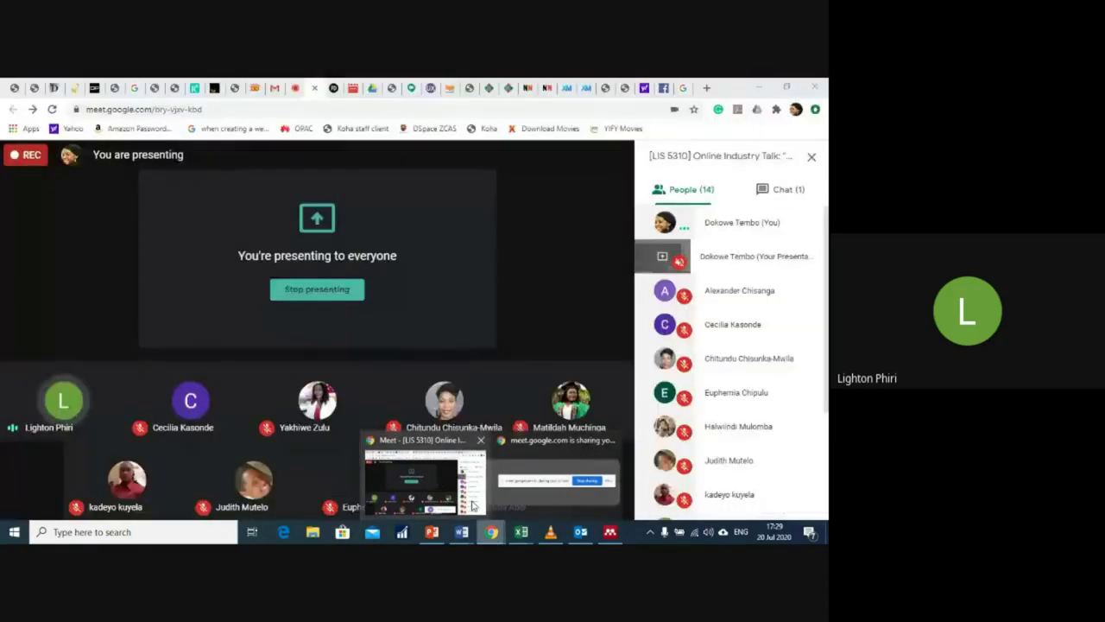
click(570, 504)
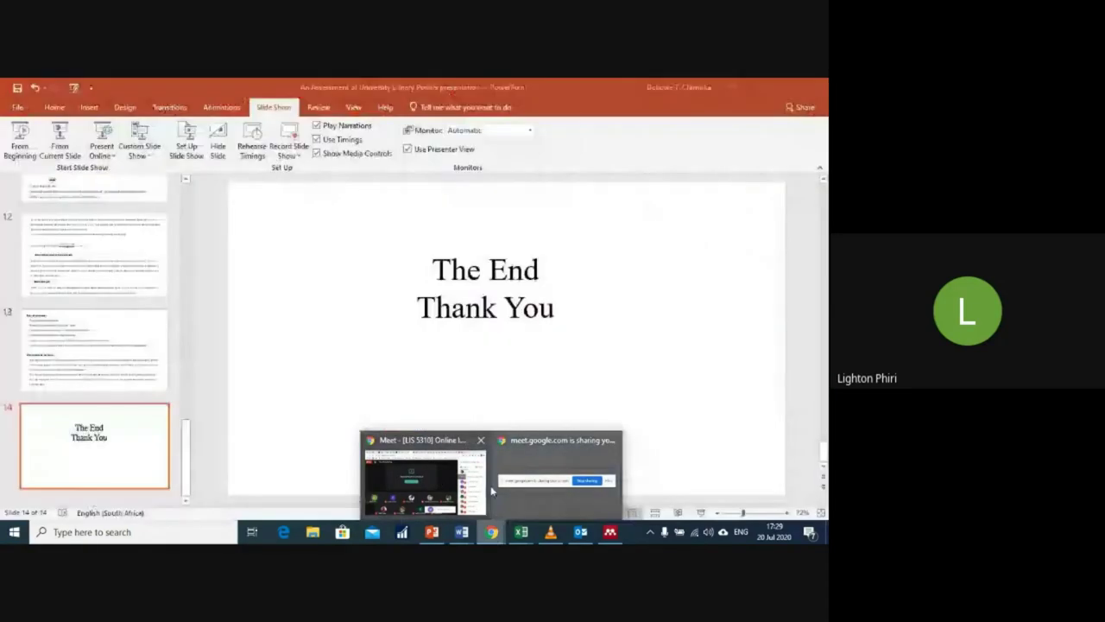
click(441, 473)
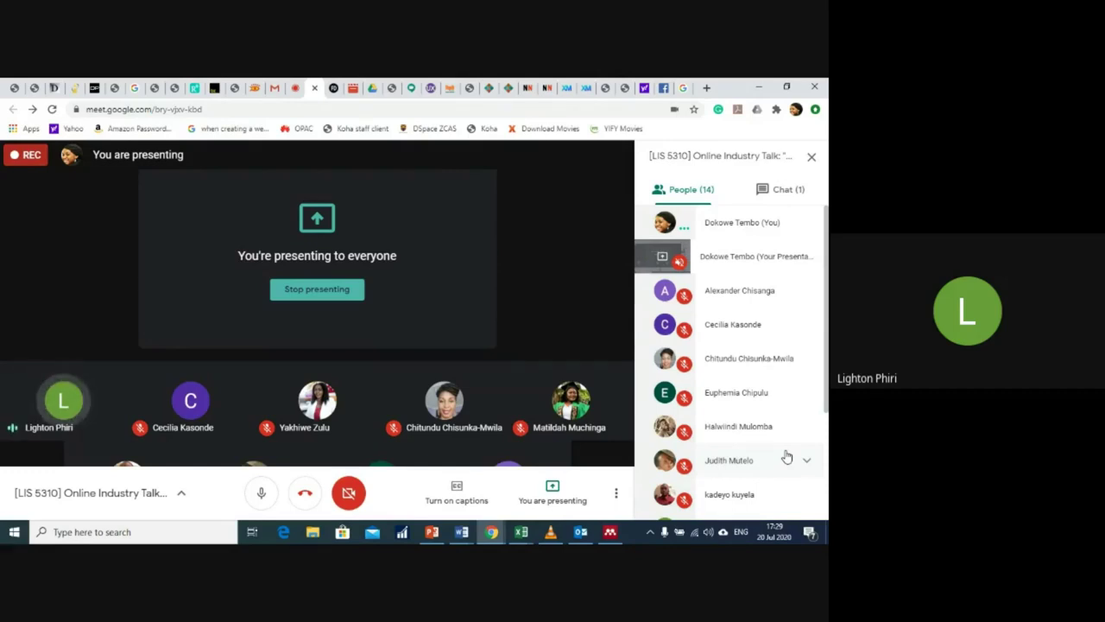
Step: Raise the Windows speaker volume slider to 95
click(711, 532)
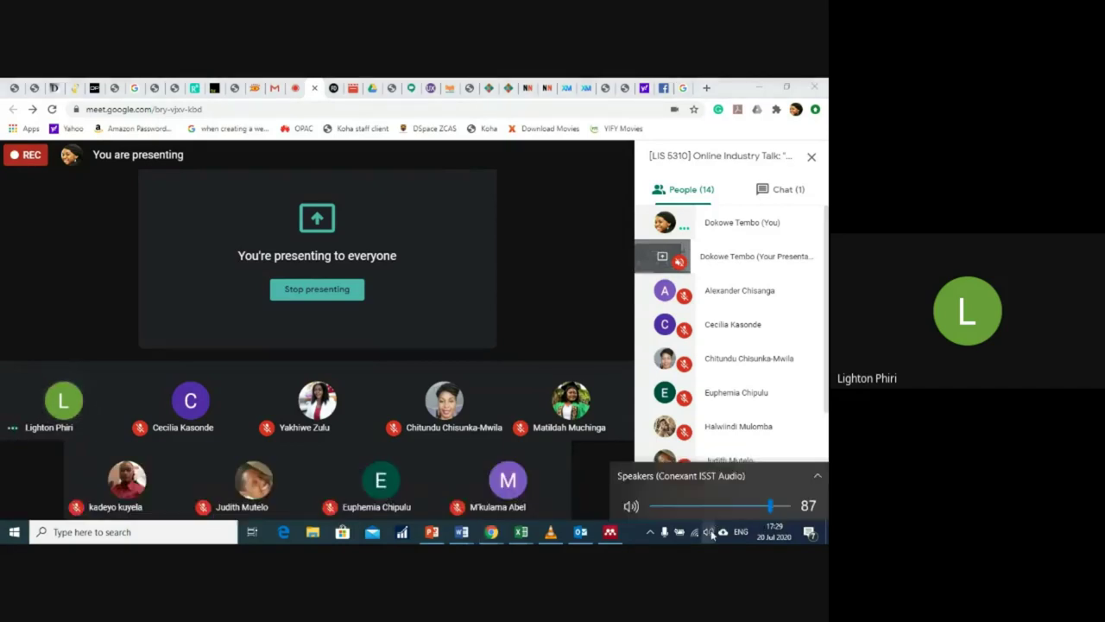
click(782, 503)
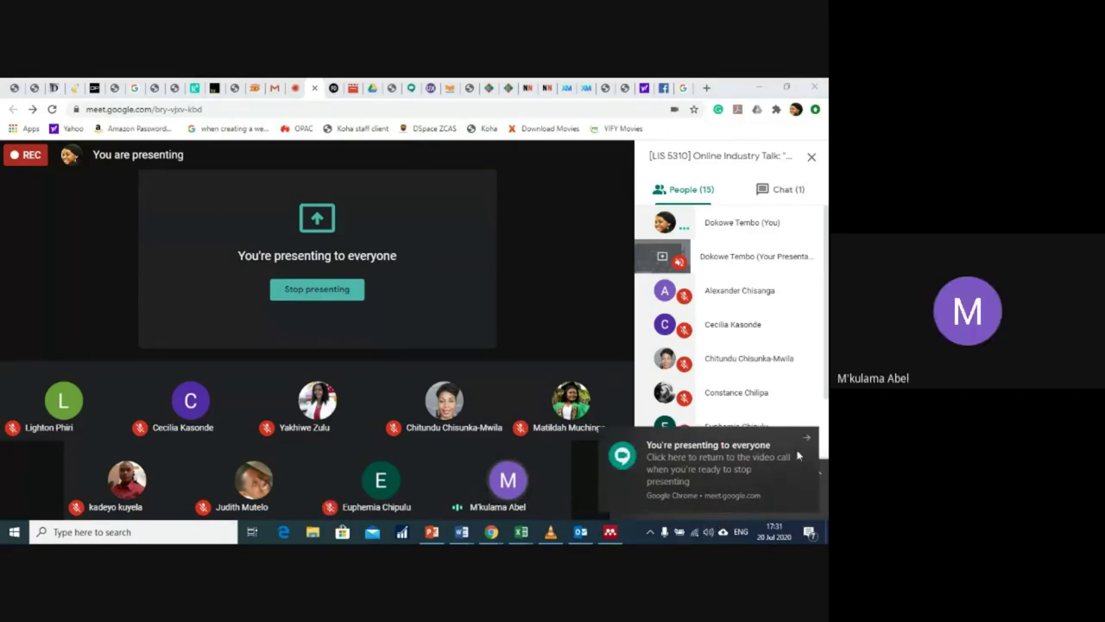
Step: Set the tray speaker volume slider to 58 and return to the Meet window
click(709, 532)
click(730, 502)
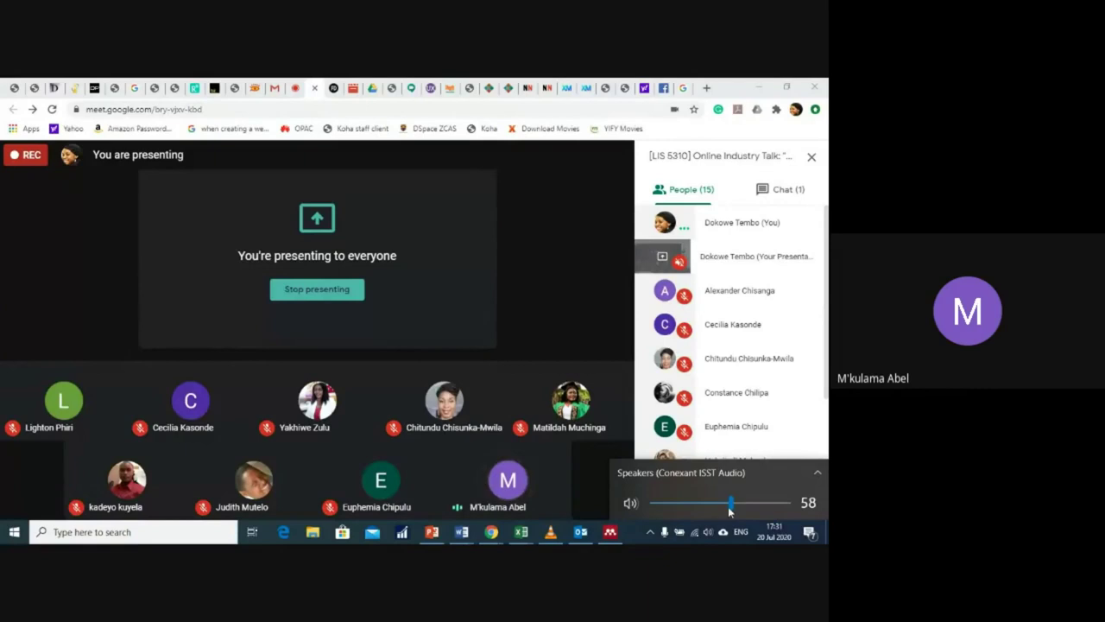
click(587, 311)
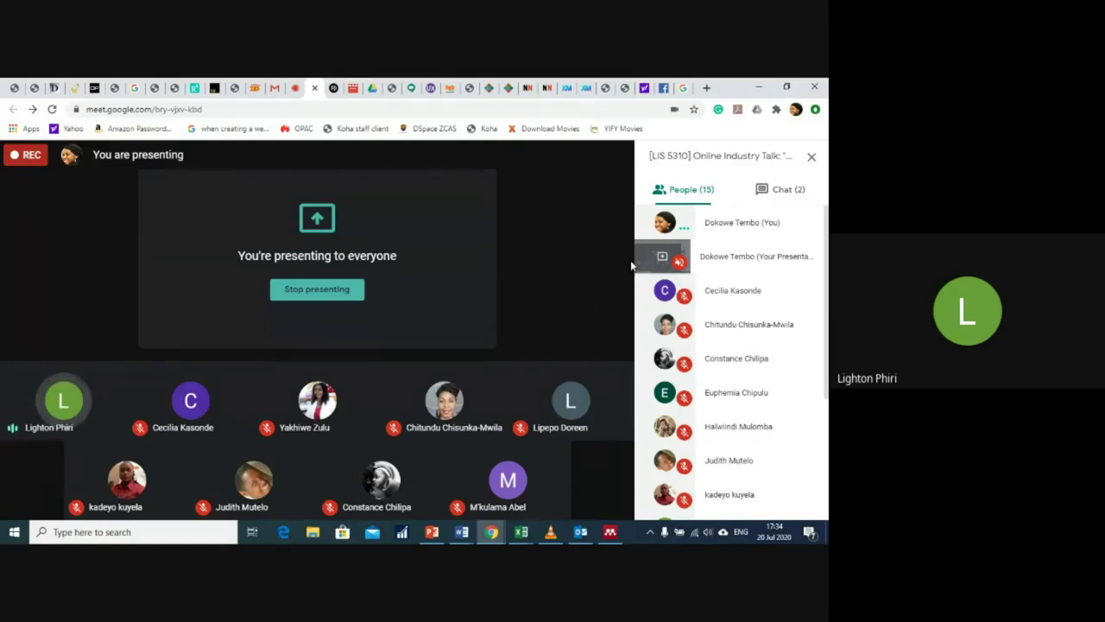
Step: Send 'Thank you.' to everyone in the Meet chat panel
click(781, 189)
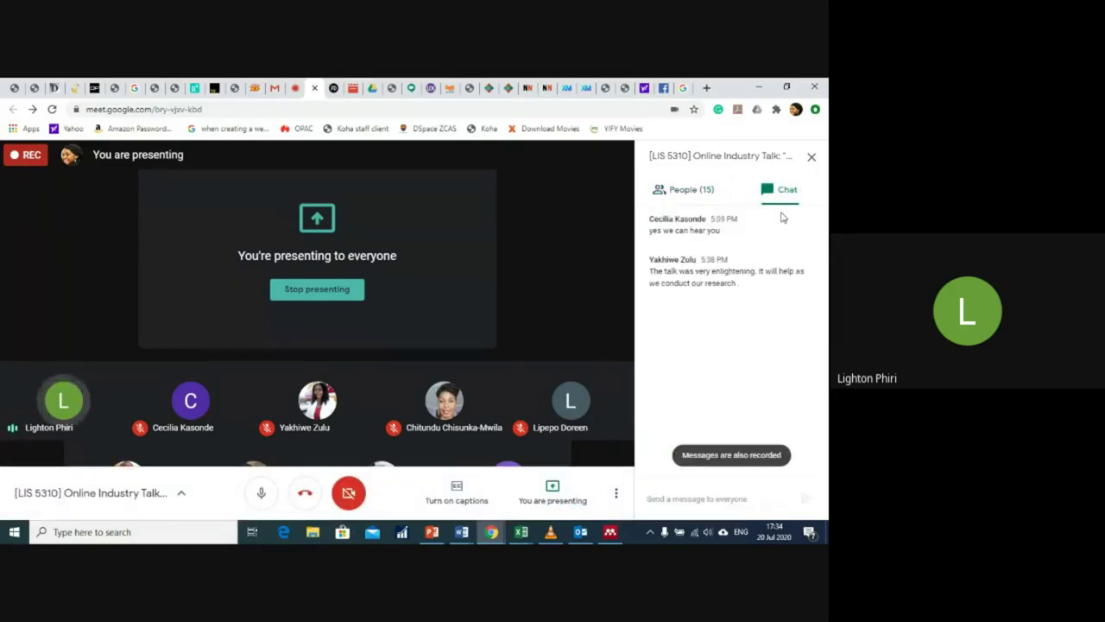
click(699, 499)
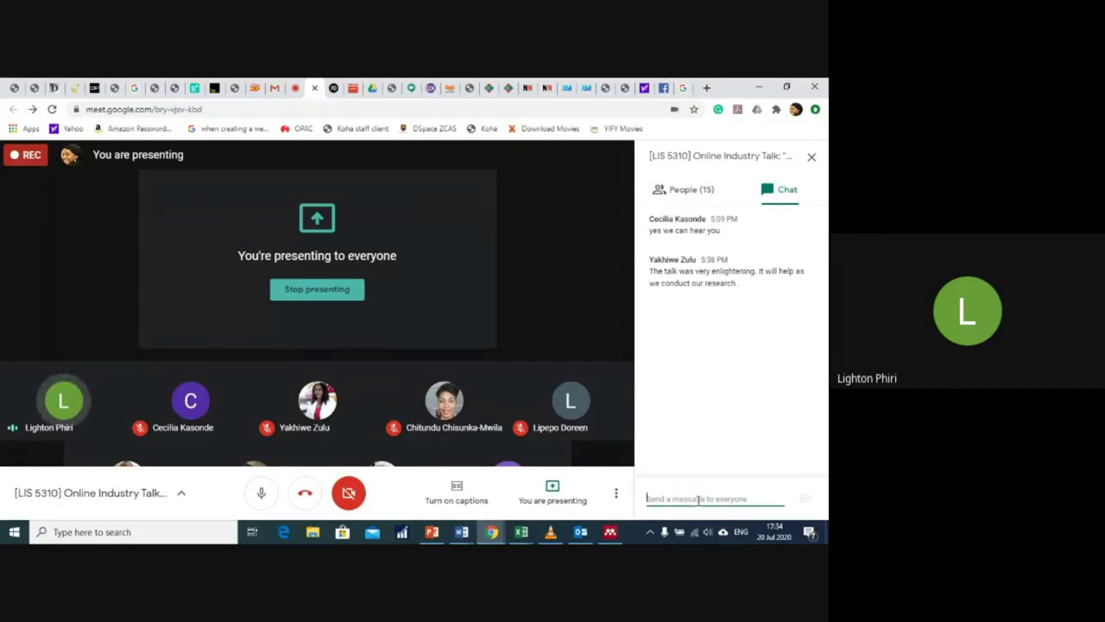
text(Than)
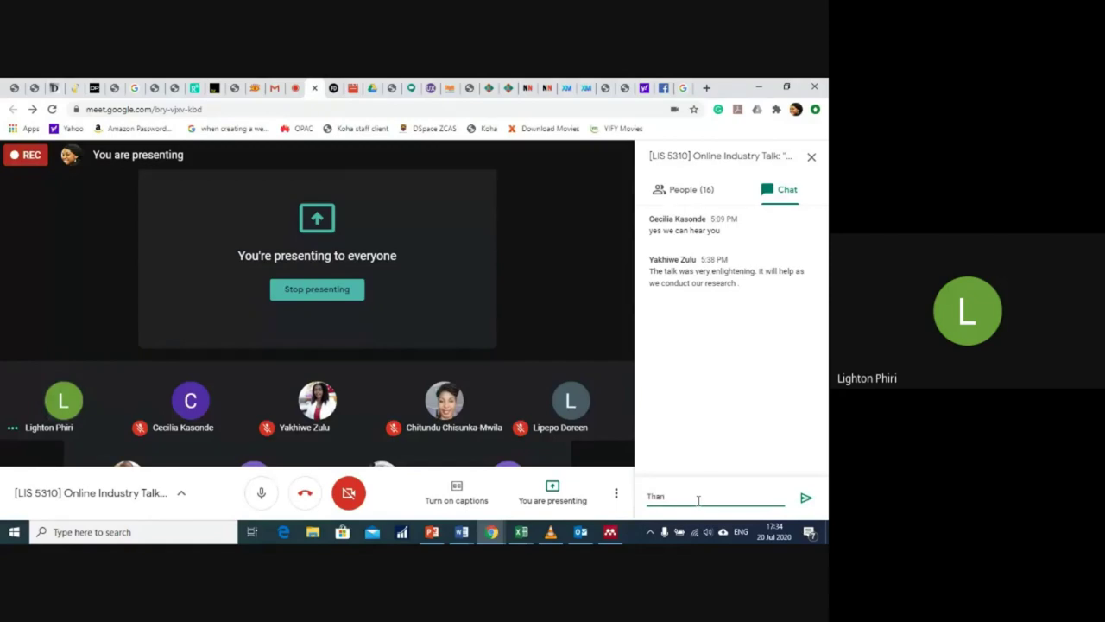
text(k you)
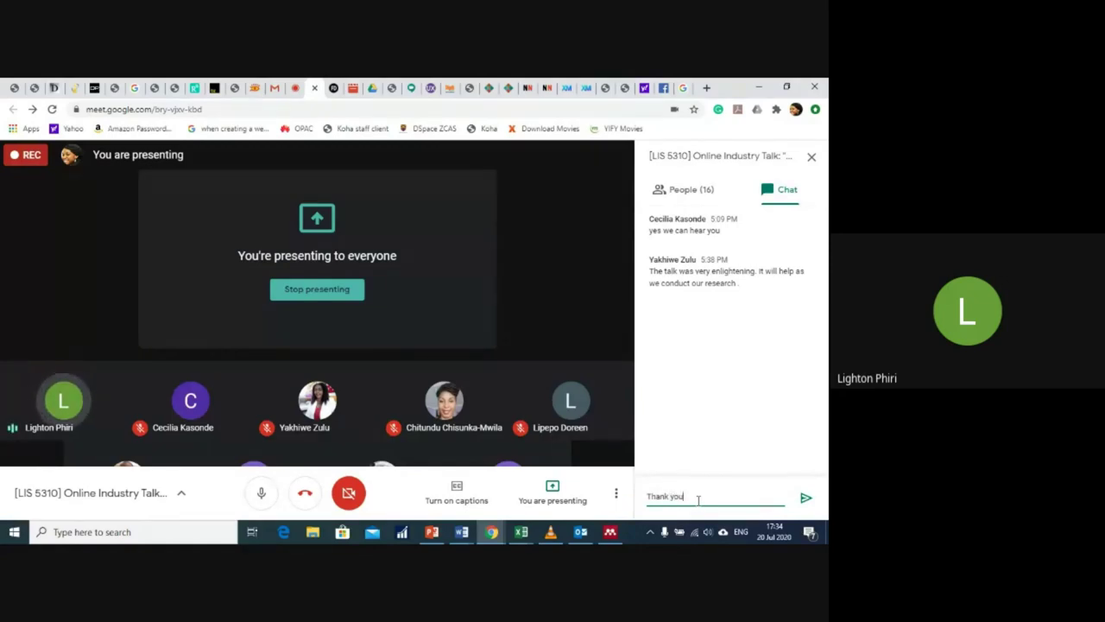
text(.)
key(Return)
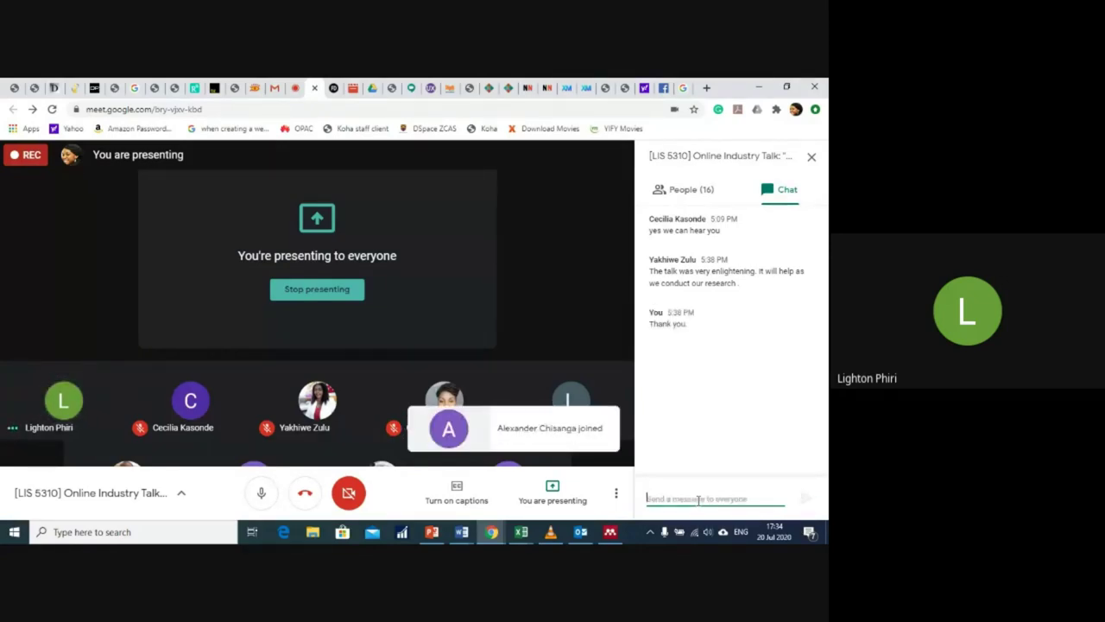